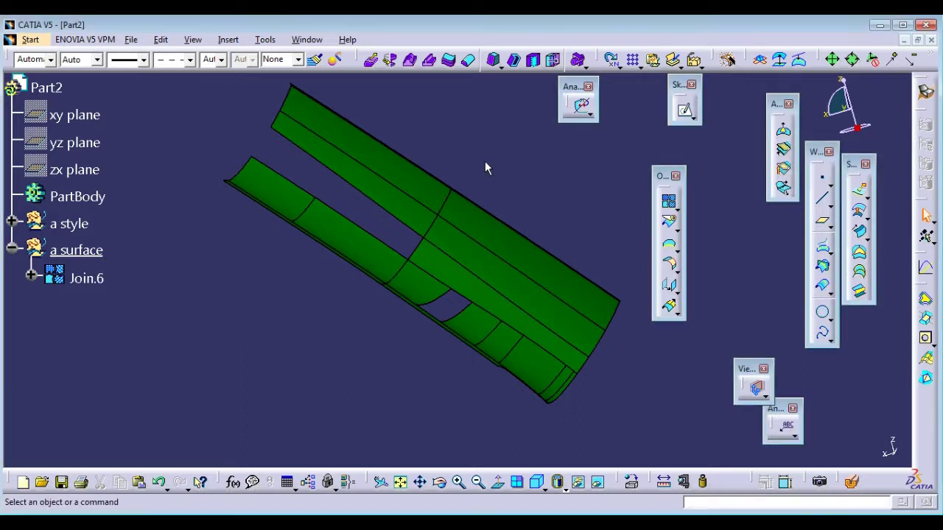
# Create a point-continuity boundary along the lower long edge of the open slot in Join.6, limited at its open-end vertex
pyautogui.moveTo(484, 168); pyautogui.dragTo(475, 212, button='middle')
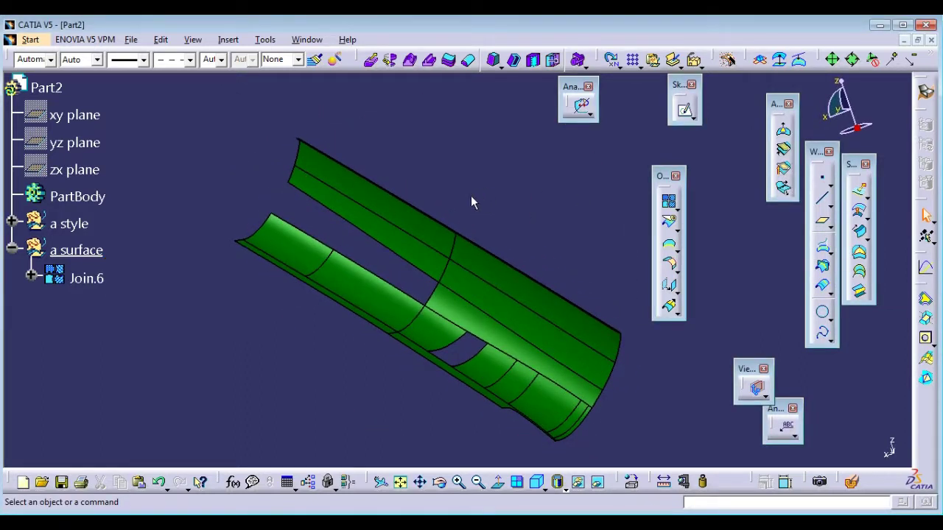
pyautogui.moveTo(455, 175); pyautogui.dragTo(472, 135, button='middle')
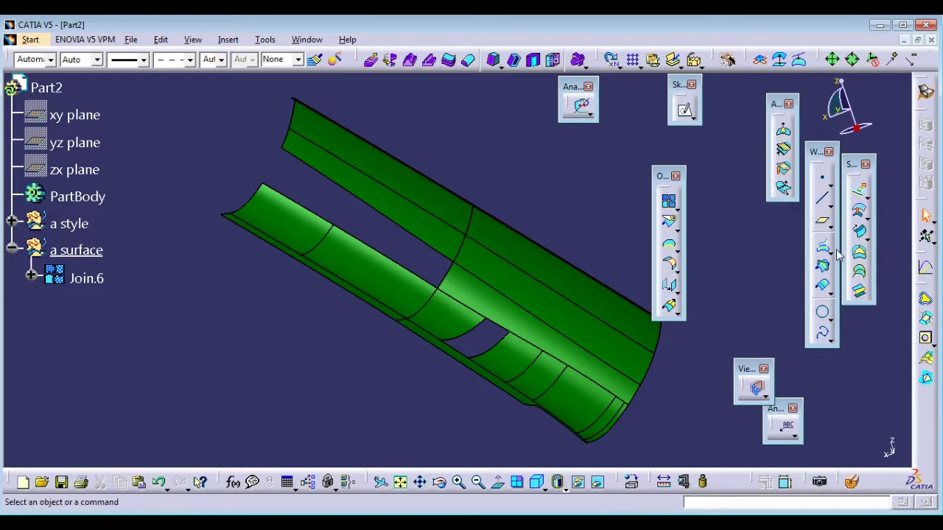
pyautogui.click(669, 244)
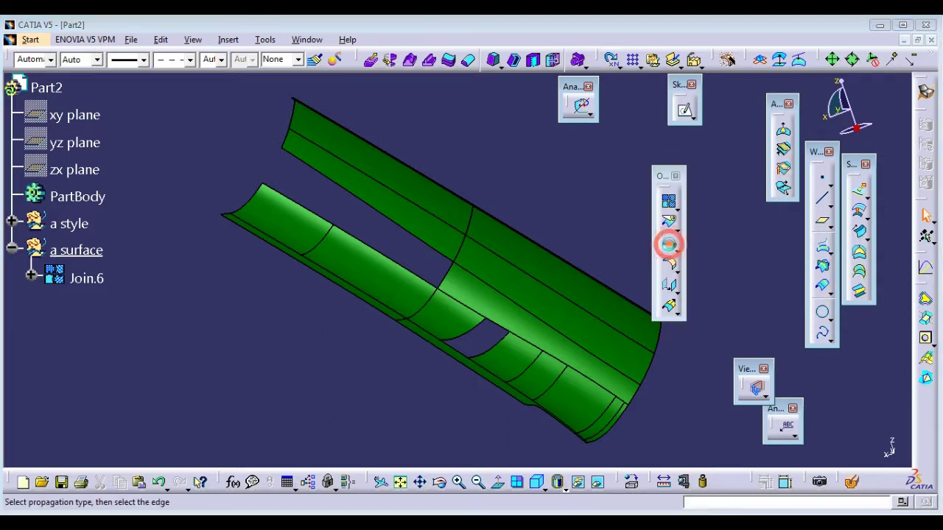
pyautogui.click(372, 248)
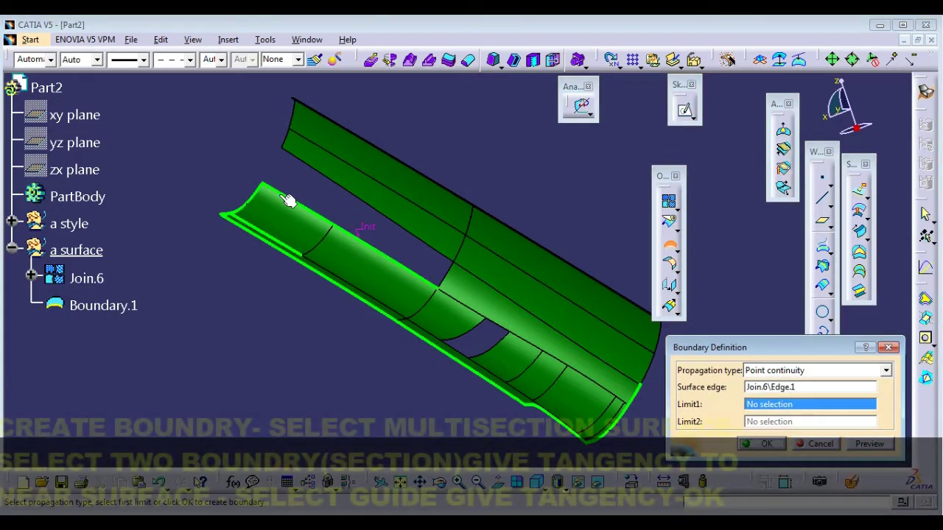
pyautogui.click(261, 182)
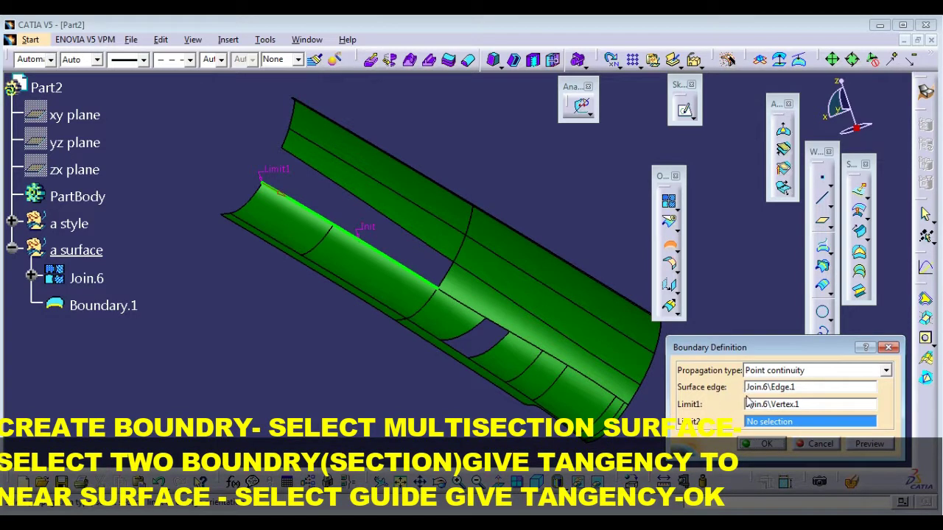
pyautogui.click(761, 444)
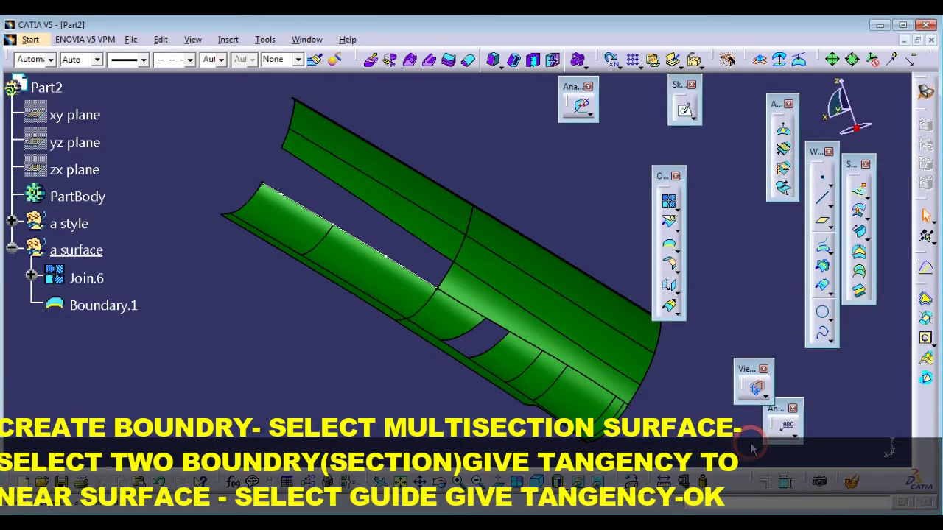
# Create a boundary on the short edge closing the inner end of the slot, limited at its upper corner
pyautogui.click(670, 247)
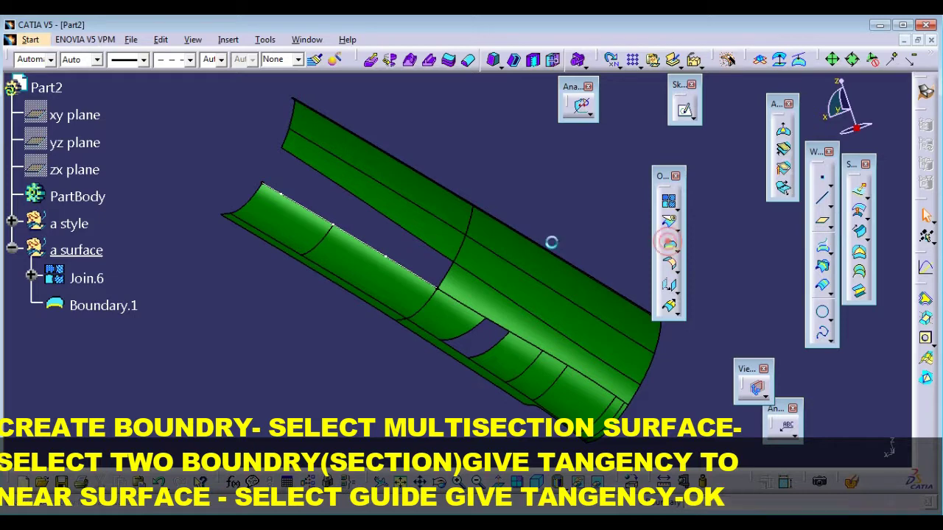
pyautogui.click(452, 280)
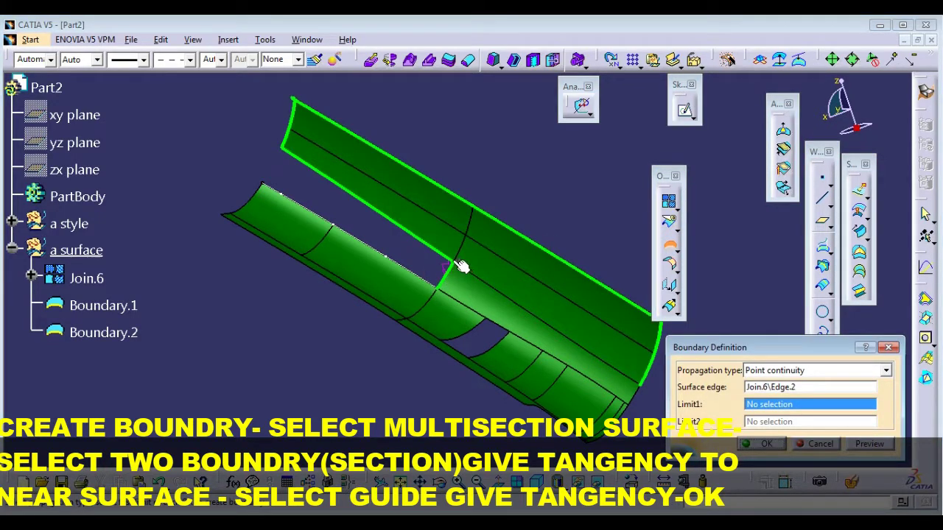
pyautogui.click(455, 268)
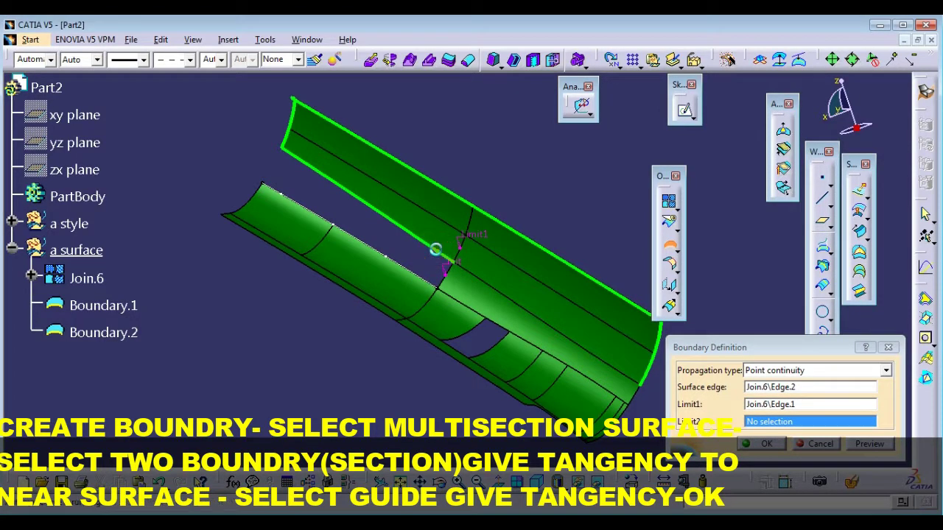
pyautogui.click(765, 446)
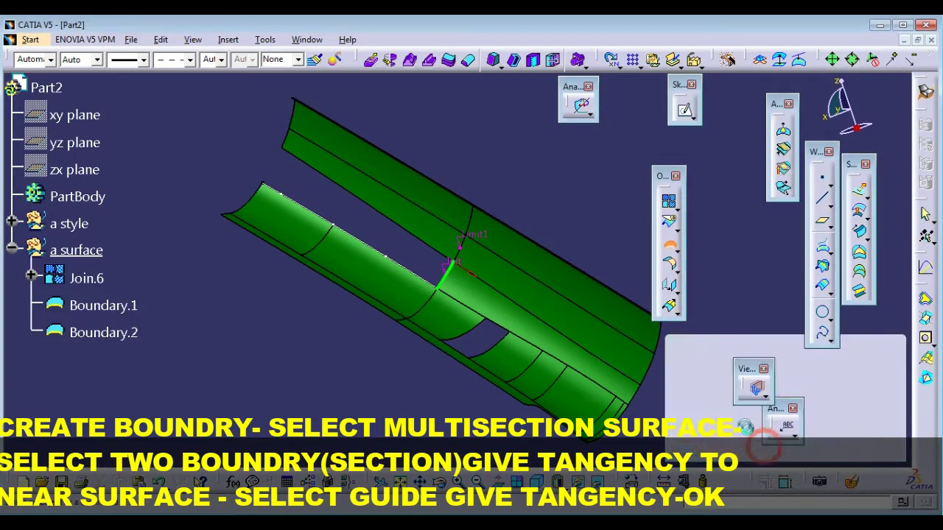
pyautogui.click(671, 248)
pyautogui.click(388, 216)
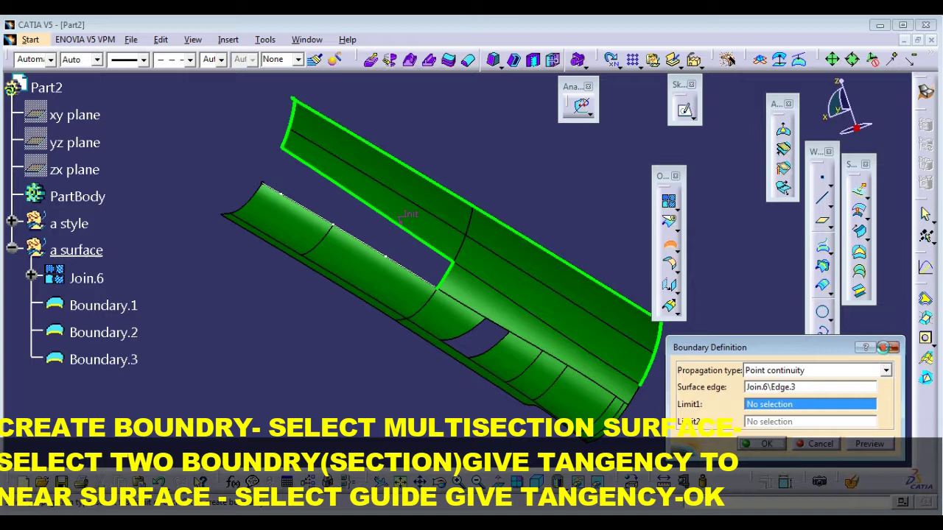
pyautogui.click(887, 347)
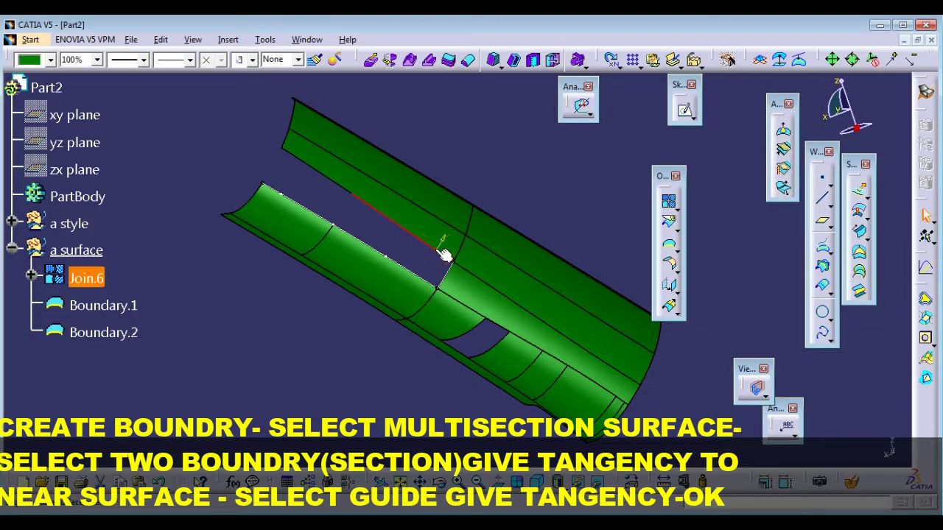
# Create a boundary along the slot's upper long edge, limited at its open-end vertex and its inner corner
pyautogui.click(671, 262)
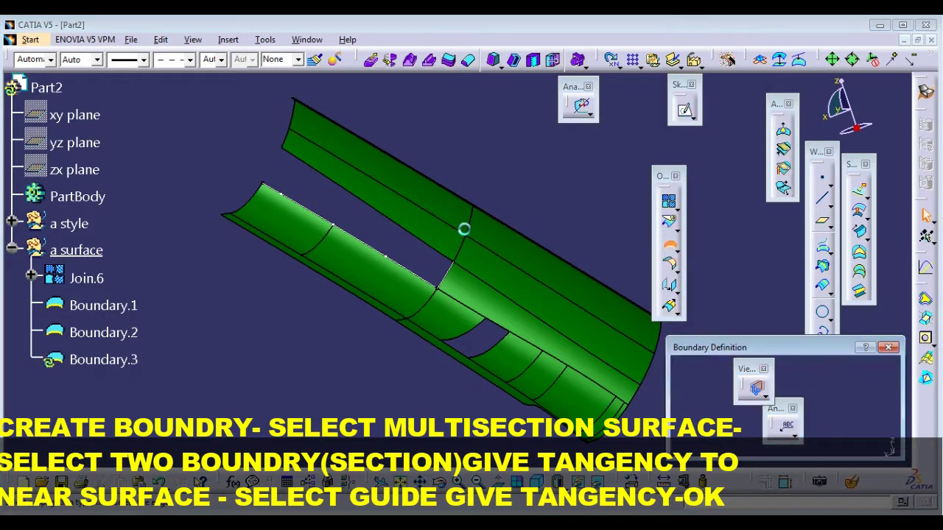
pyautogui.click(296, 160)
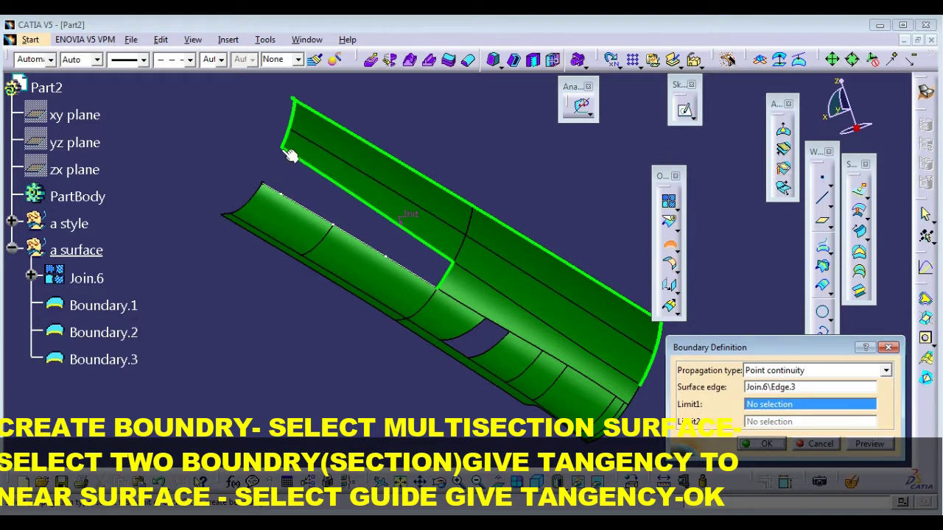
pyautogui.click(282, 147)
pyautogui.click(288, 145)
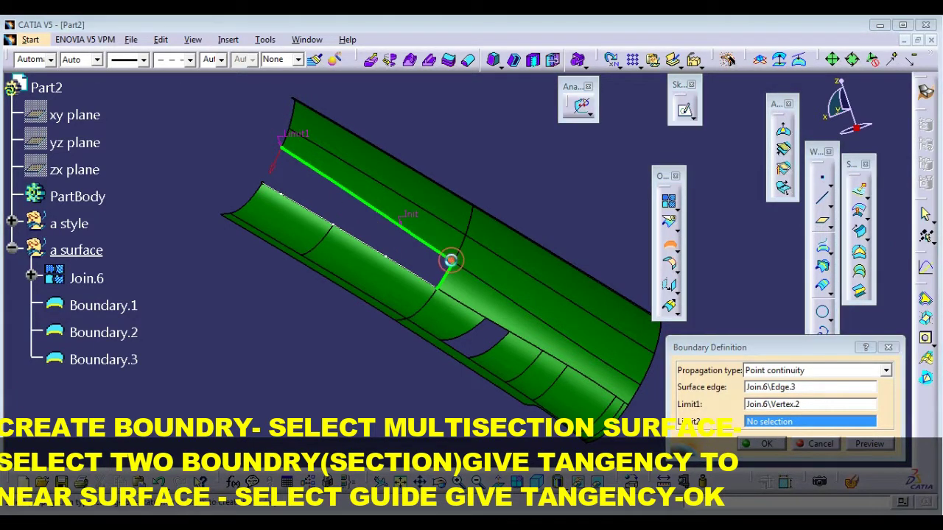
pyautogui.click(452, 261)
pyautogui.click(765, 444)
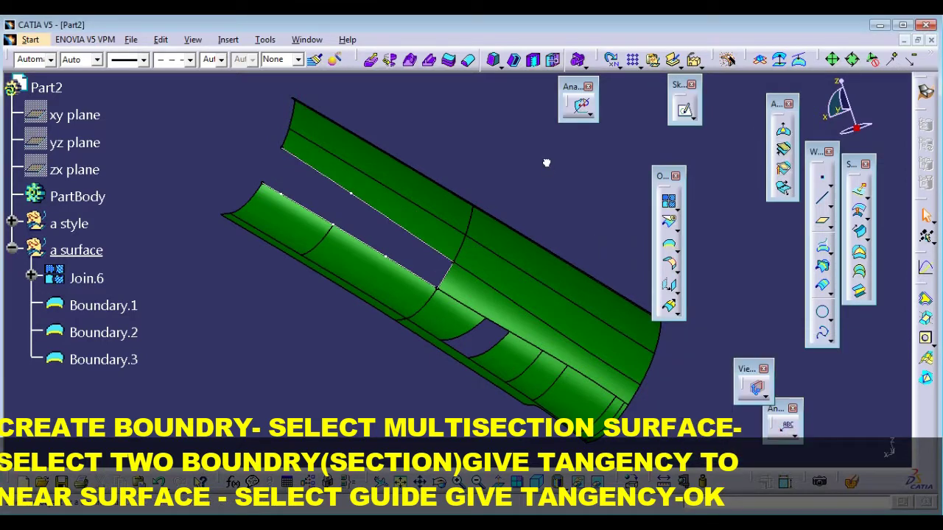
# Define a multi-sections surface with Boundary.1 and Boundary.3 as sections tangent to Join.6, and match their direction arrows
pyautogui.click(860, 274)
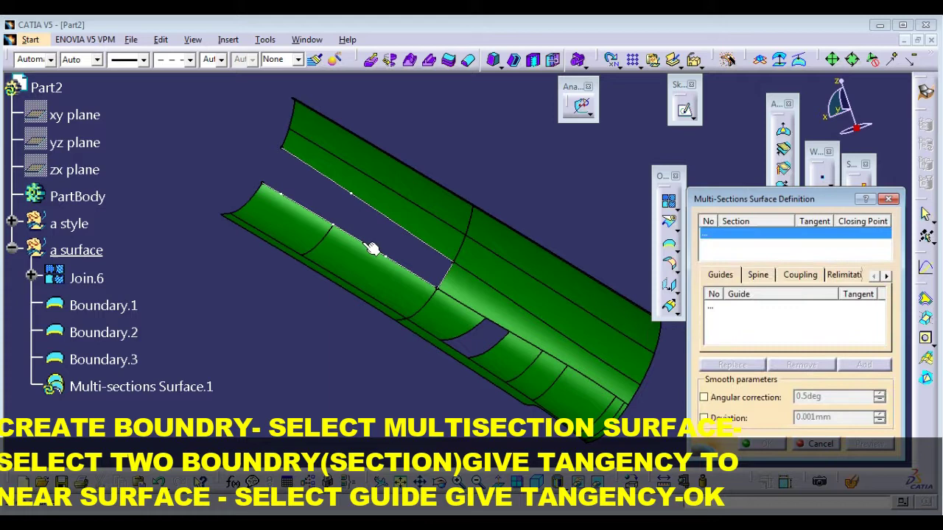
pyautogui.click(372, 248)
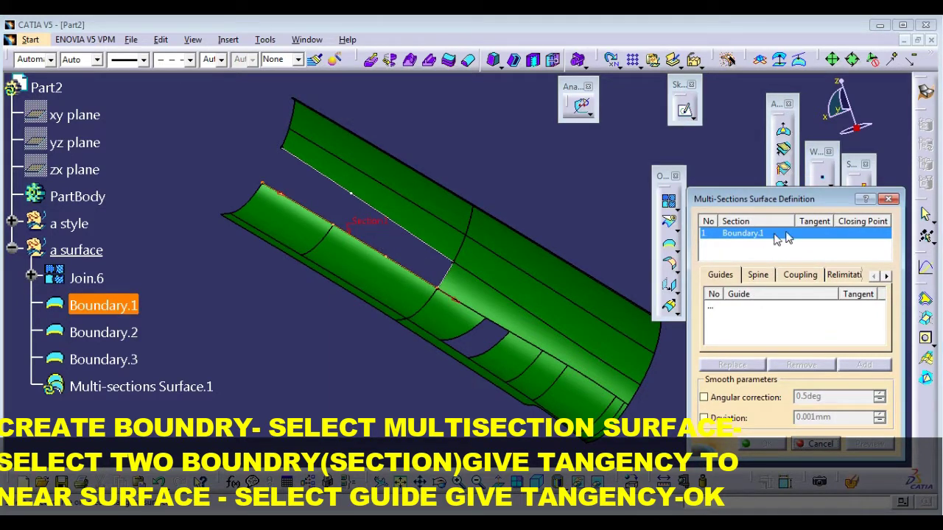
pyautogui.click(335, 253)
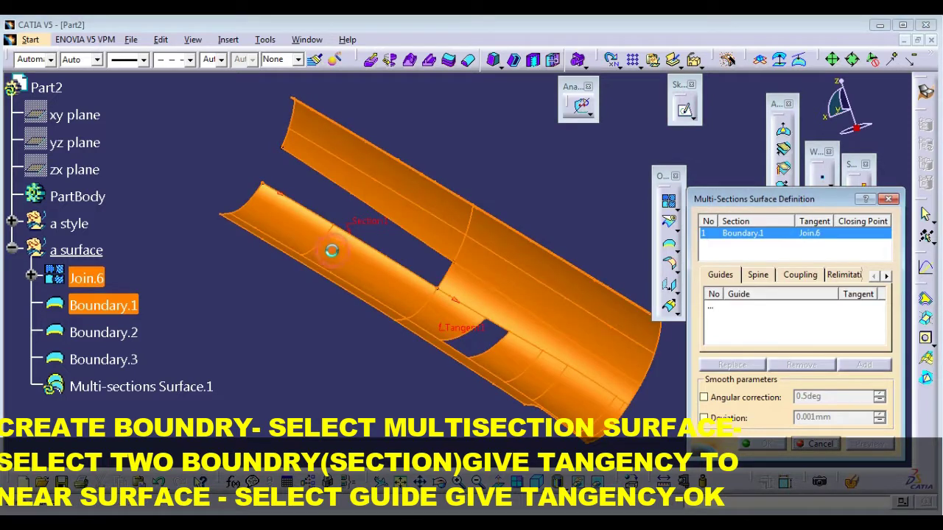
pyautogui.click(371, 206)
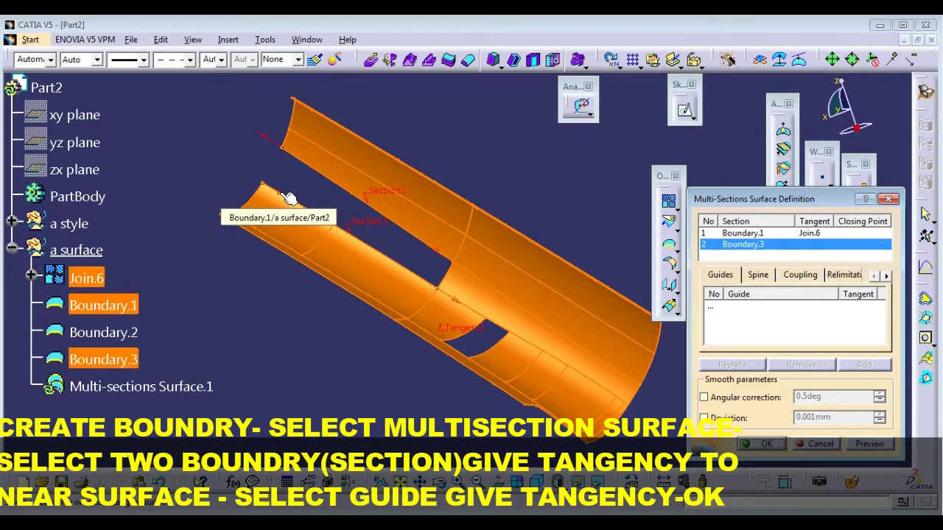
pyautogui.click(427, 225)
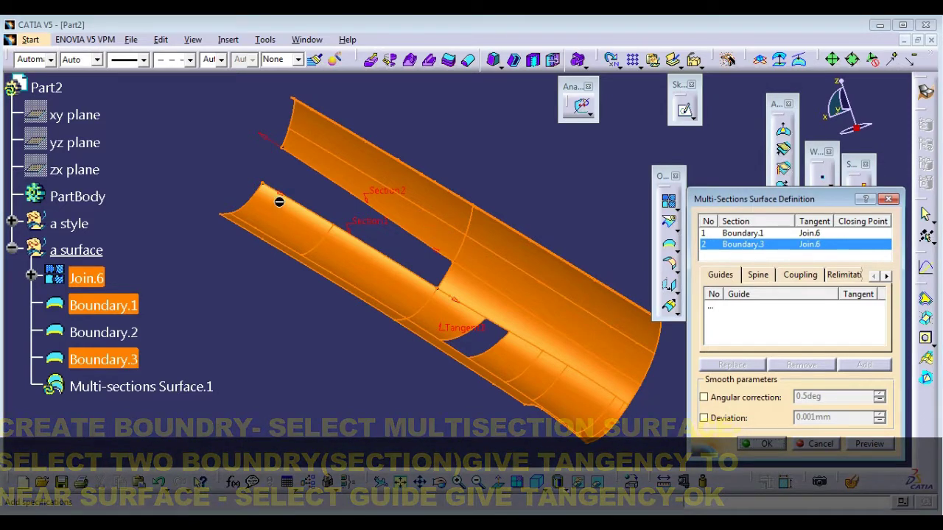
pyautogui.click(276, 193)
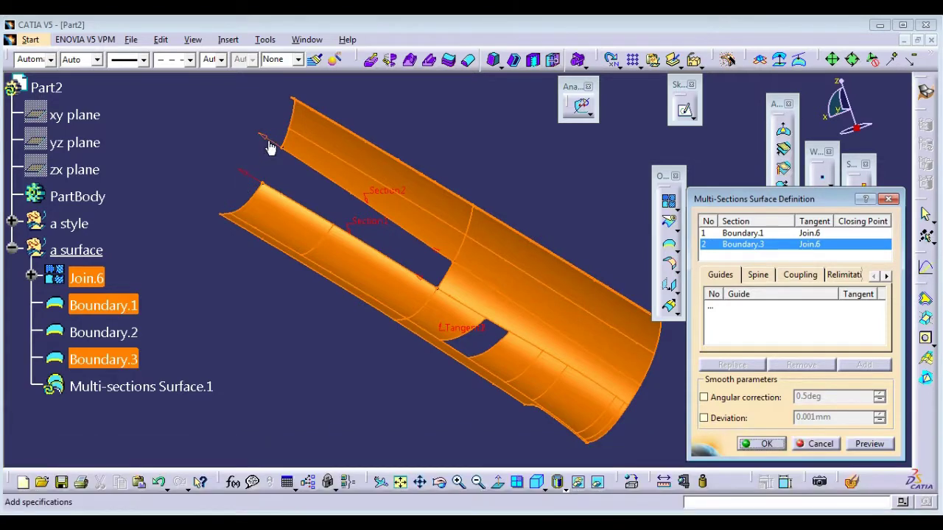
# Add Boundary.2 as a guide tangent to Join.6, preview the multi-sections surface and create it to fill the slot
pyautogui.click(722, 303)
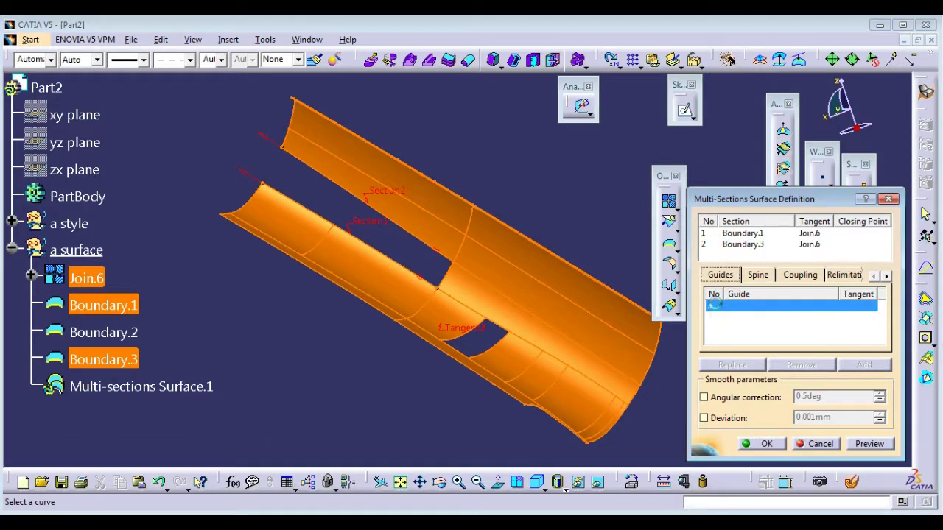
pyautogui.click(444, 274)
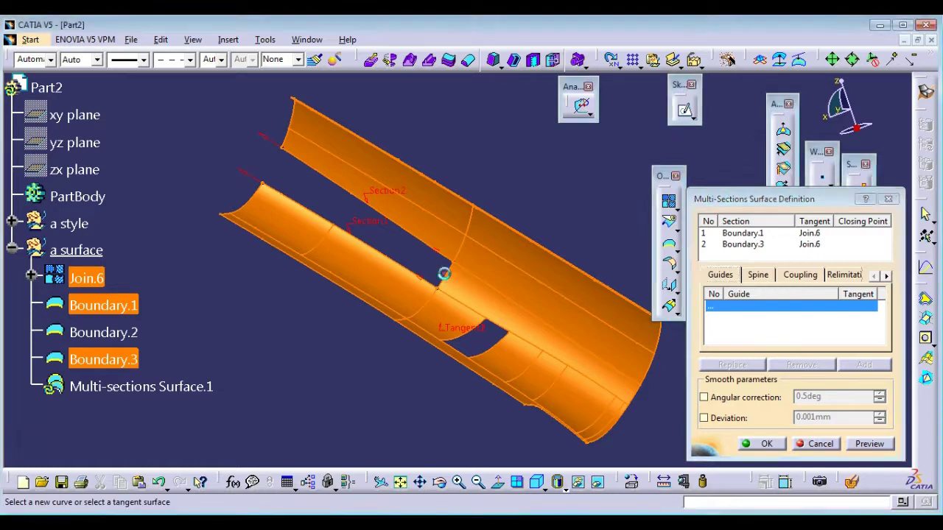
pyautogui.click(494, 305)
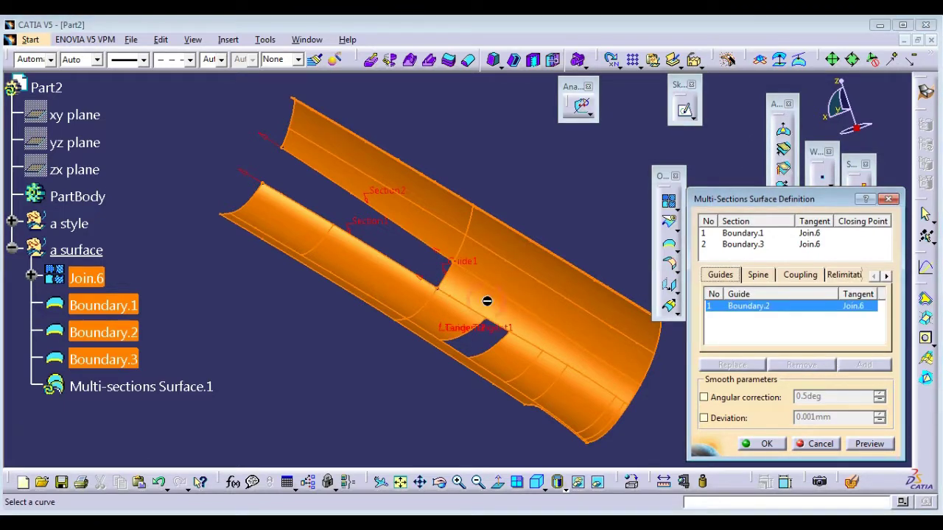
pyautogui.click(866, 444)
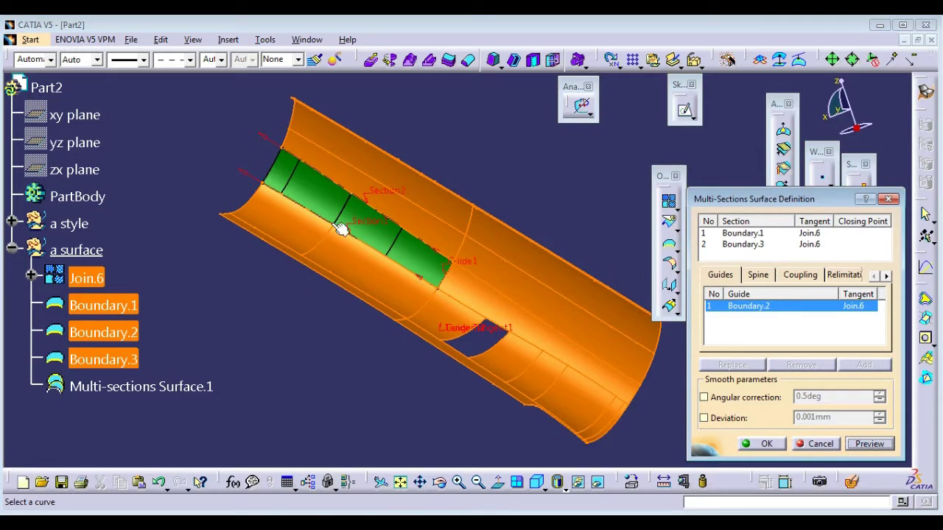
pyautogui.moveTo(341, 229); pyautogui.dragTo(419, 253, button='middle')
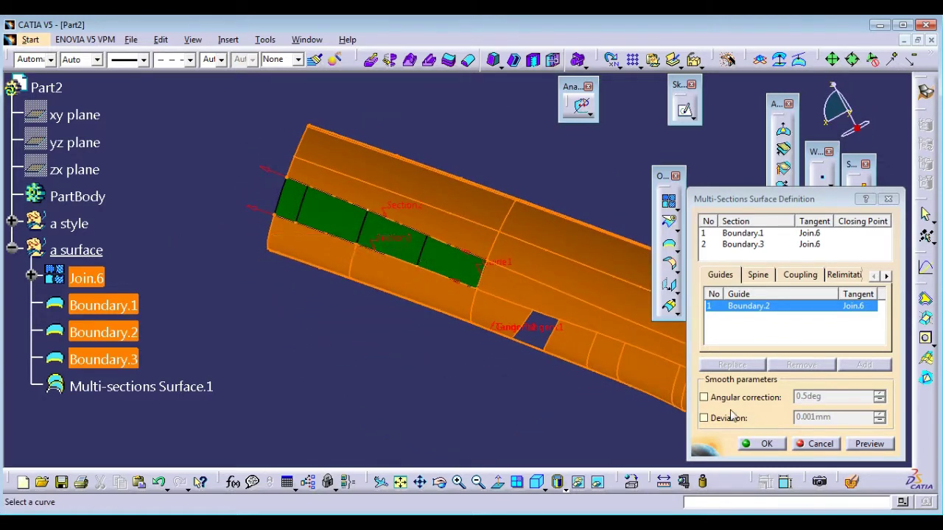
pyautogui.click(762, 444)
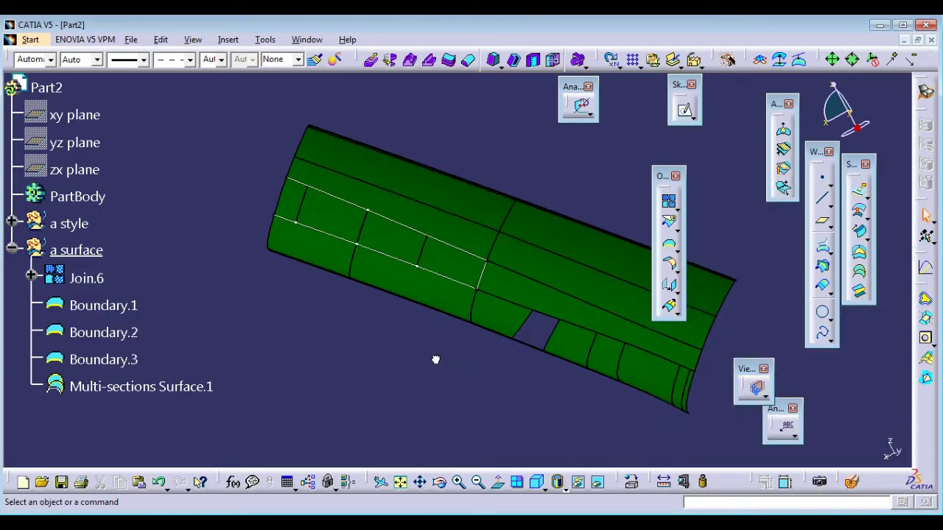
# Hide Boundary.1, Boundary.2 and Boundary.3
pyautogui.click(133, 310)
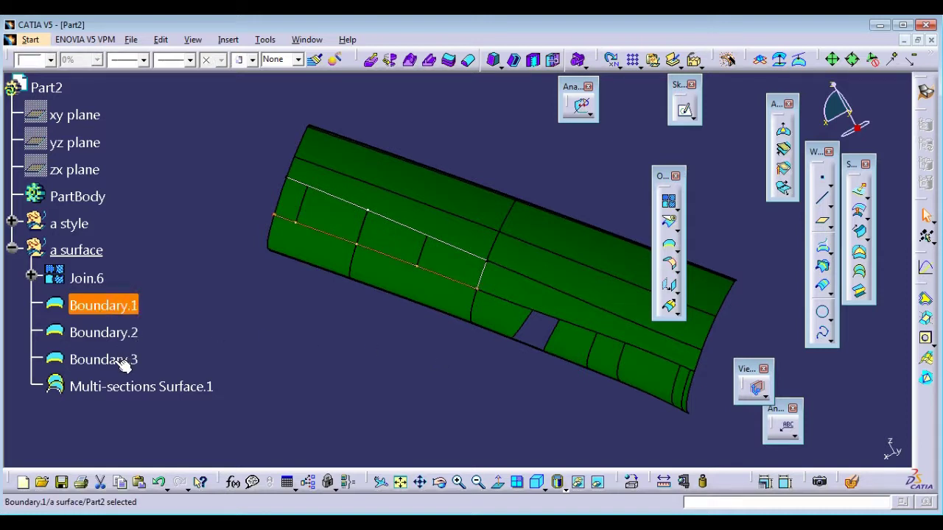
pyautogui.keyDown('shift'); pyautogui.click(121, 362); pyautogui.keyUp('shift')
pyautogui.rightClick(121, 362)
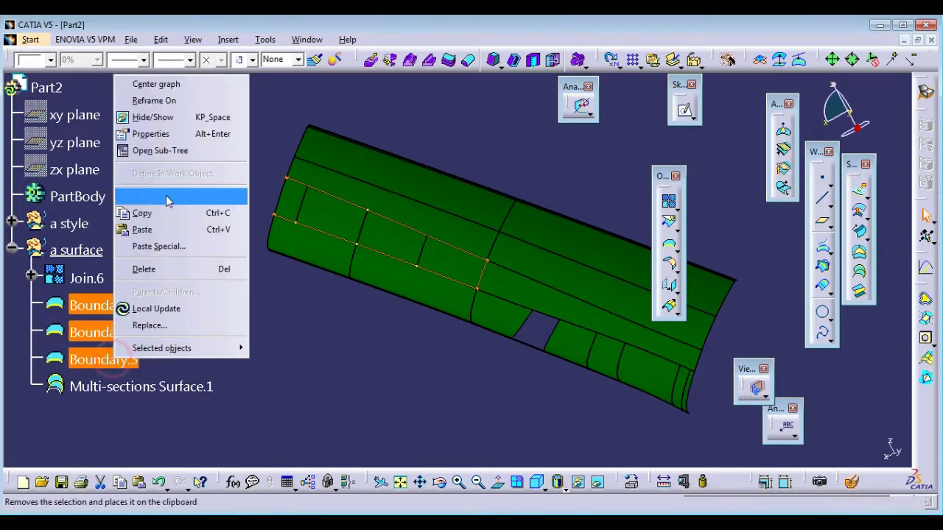
pyautogui.click(170, 119)
pyautogui.click(280, 336)
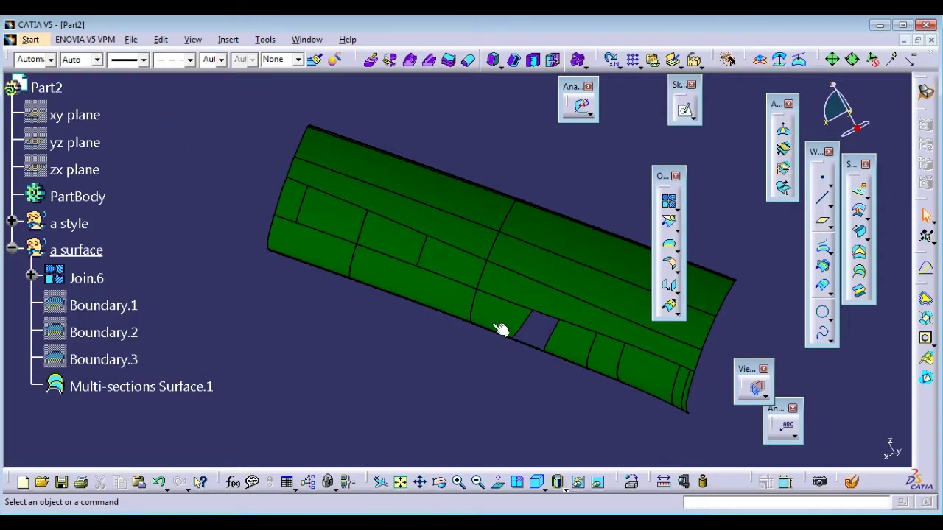
# Examine the four edges enclosing the small opening in Join.6 by selecting them one at a time
pyautogui.moveTo(608, 362); pyautogui.dragTo(447, 311, button='middle')
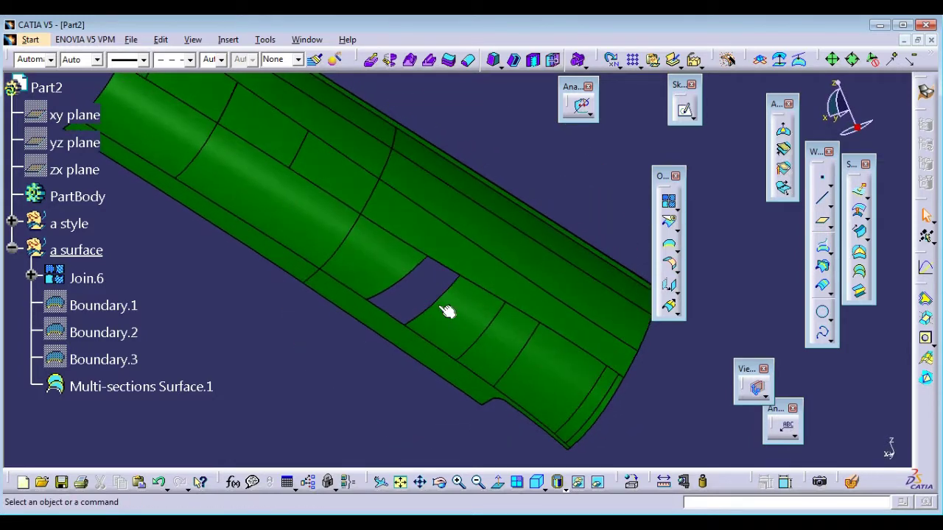
pyautogui.click(406, 271)
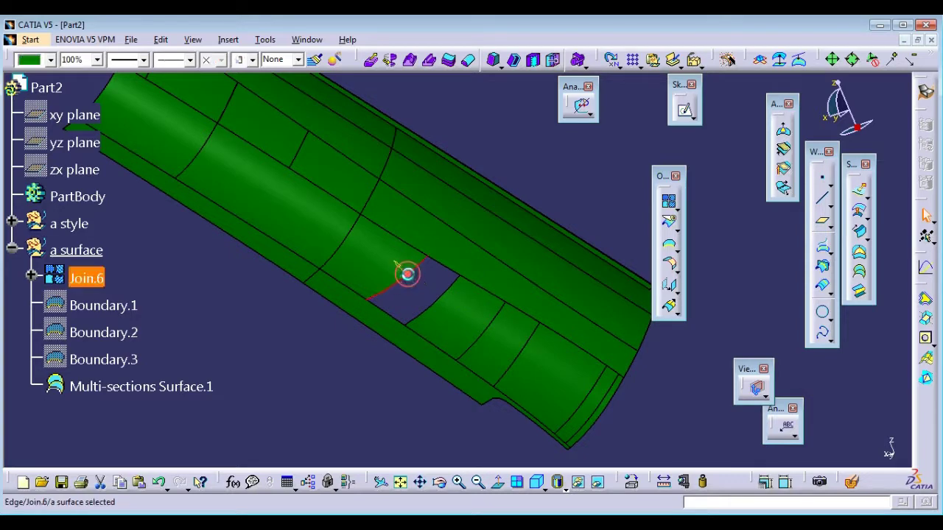
pyautogui.click(434, 313)
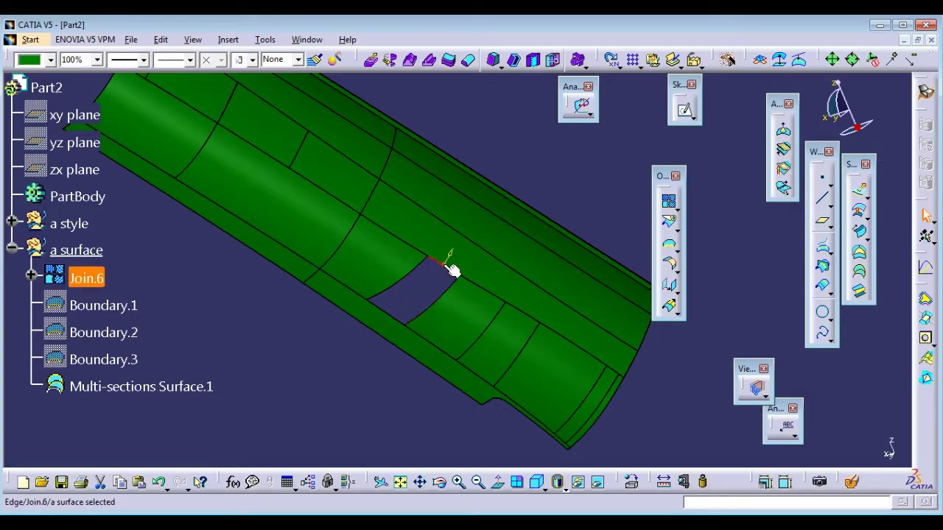
pyautogui.click(407, 302)
pyautogui.click(383, 311)
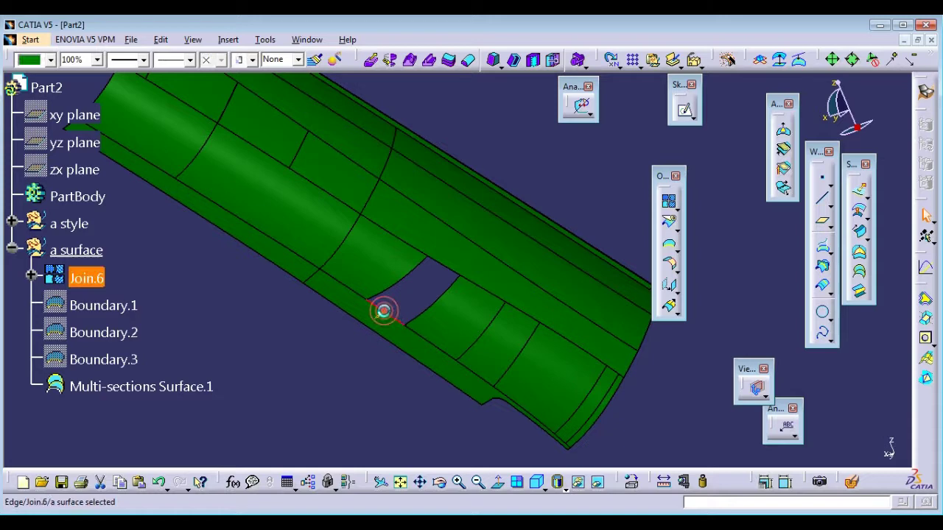
# Recheck the side and lower edges around the small opening in Join.6, leaving nothing selected
pyautogui.click(415, 296)
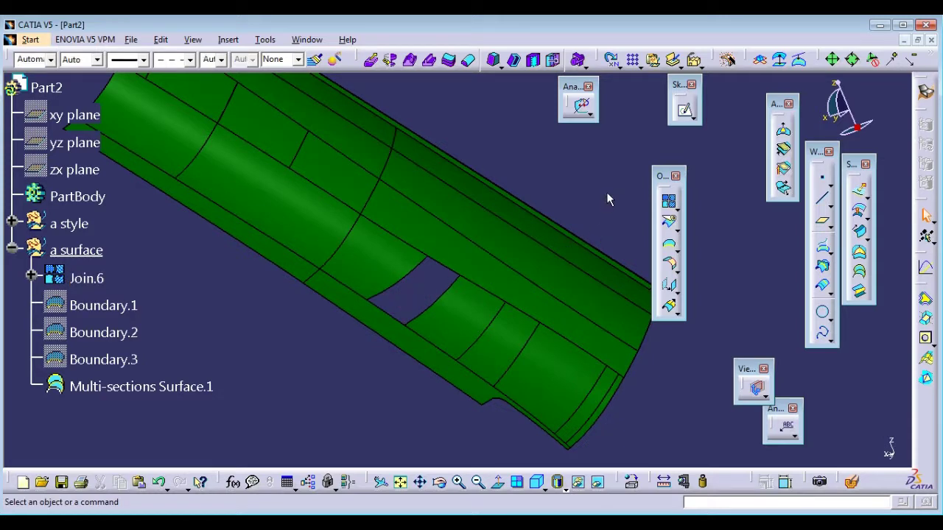
pyautogui.click(404, 279)
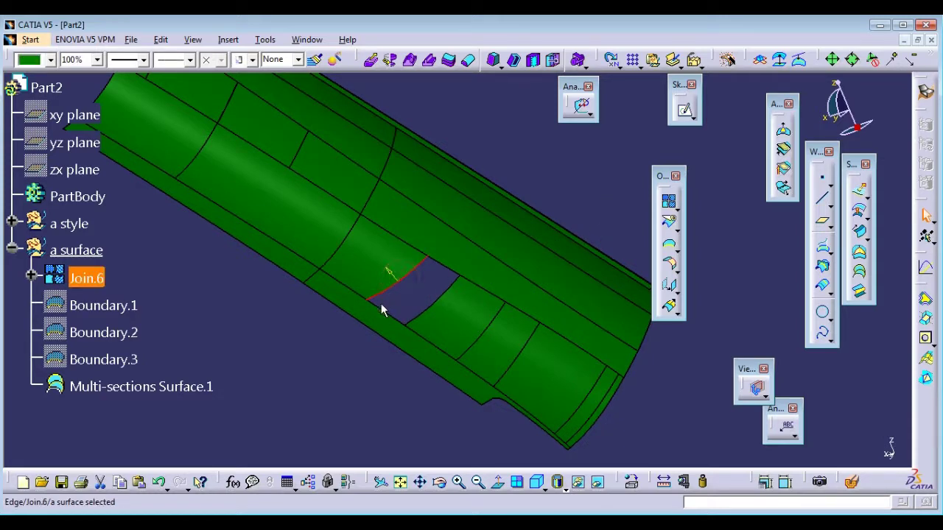
pyautogui.click(385, 311)
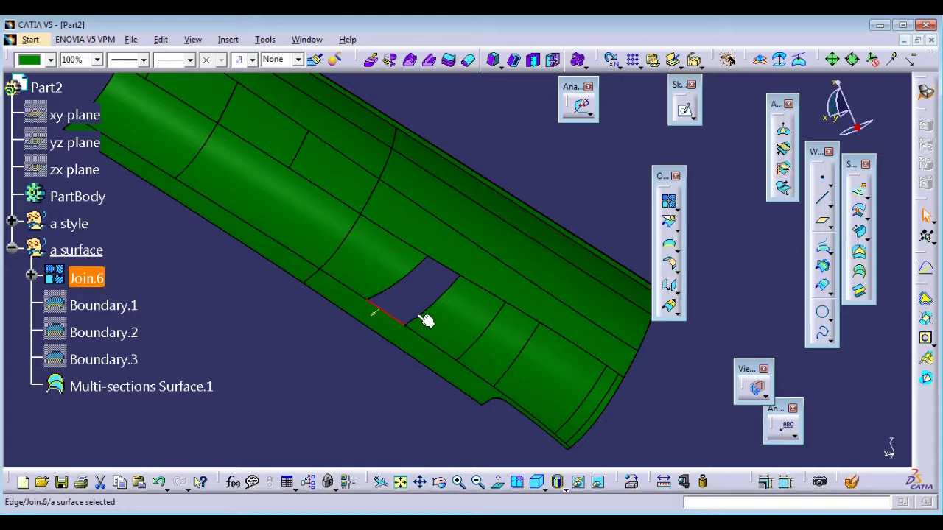
pyautogui.click(414, 289)
pyautogui.click(575, 174)
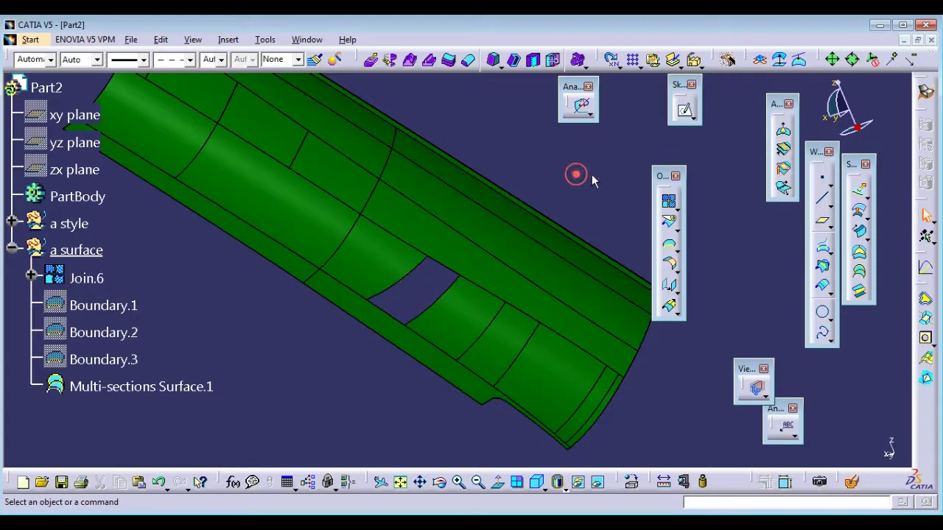
# Define a multi-sections surface with the small opening's lower and upper edges as sections, each tangent to Join.6
pyautogui.click(860, 276)
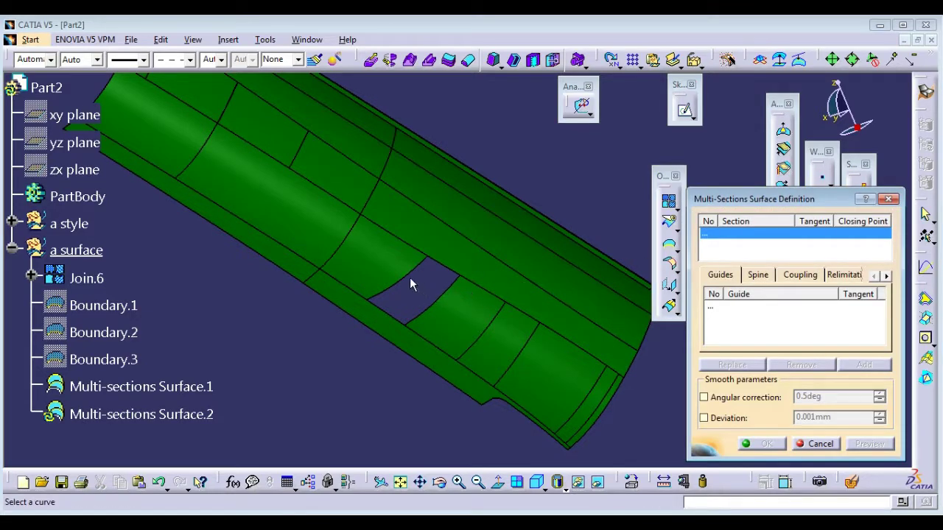
pyautogui.click(386, 317)
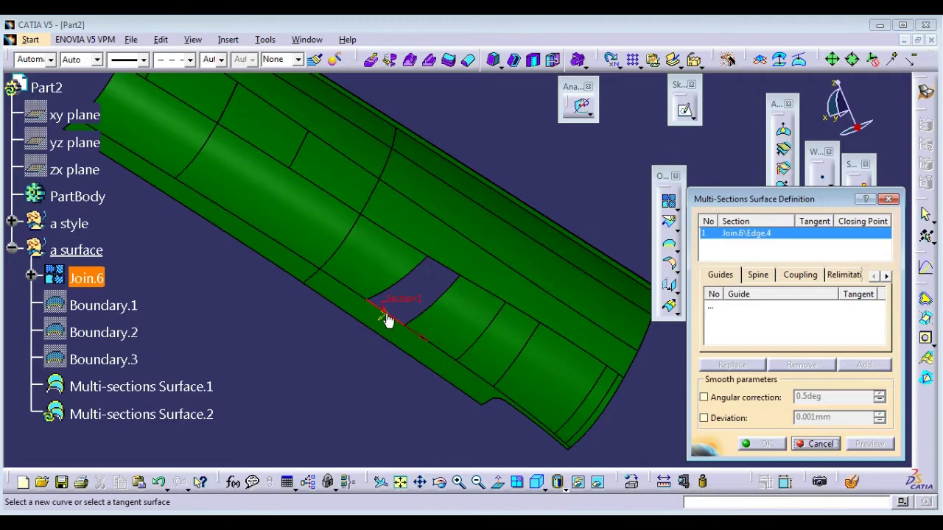
pyautogui.click(442, 262)
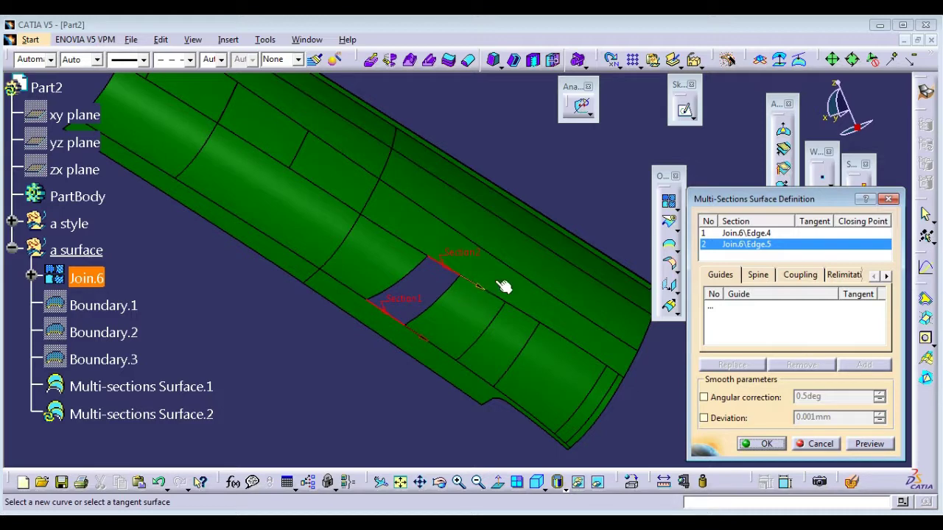
pyautogui.click(762, 233)
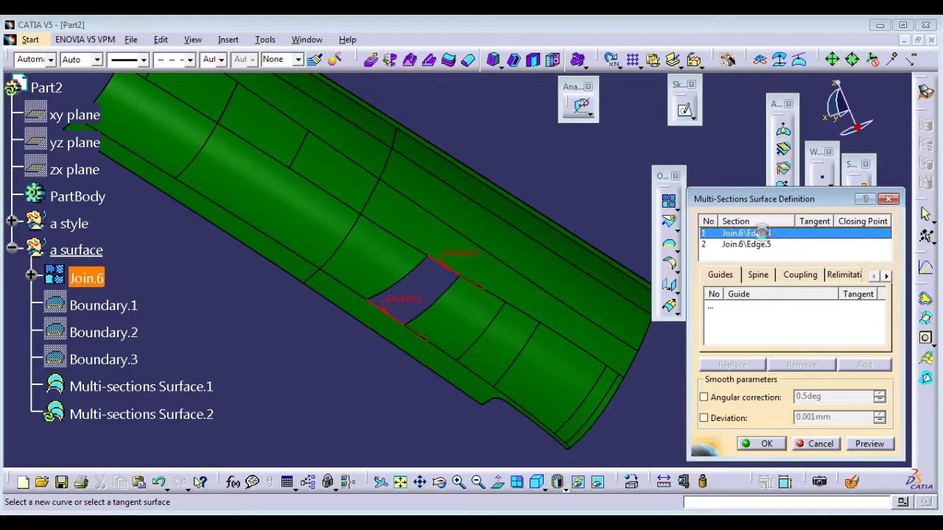
pyautogui.click(366, 319)
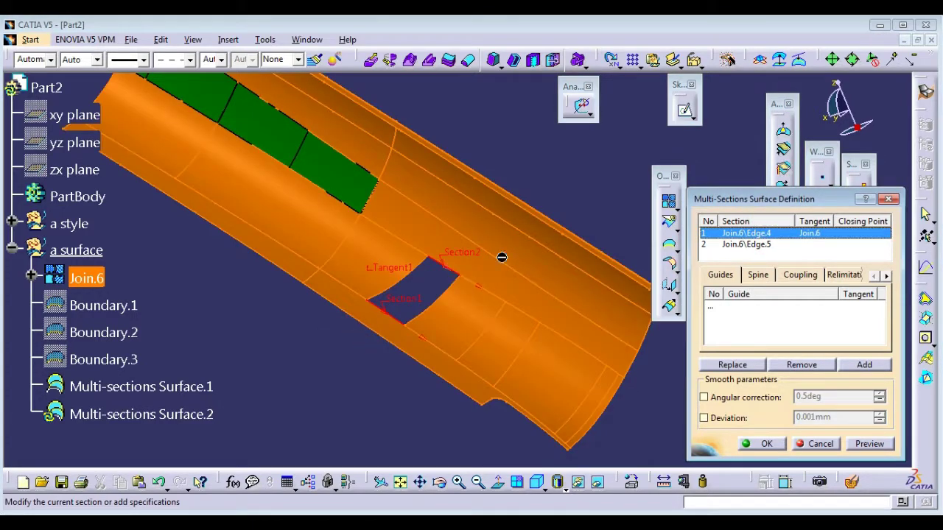
pyautogui.click(726, 245)
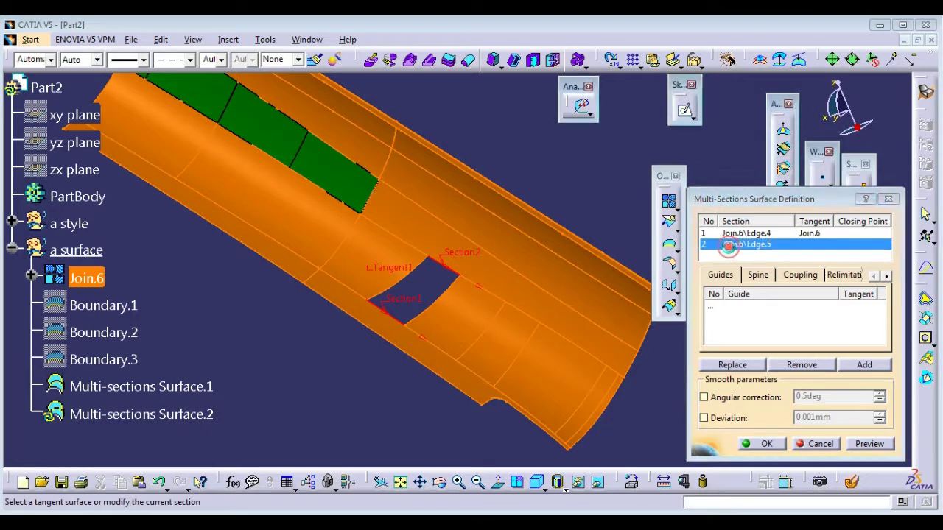
pyautogui.click(444, 246)
# Add the opening's two curved side edges as guides tangent to Join.6, preview the multi-sections surface and create it
pyautogui.click(732, 311)
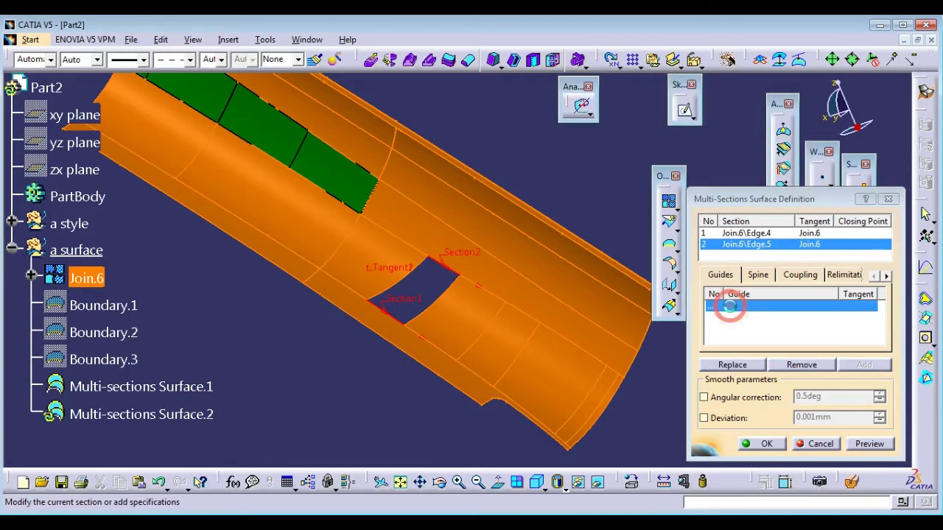
pyautogui.click(399, 278)
pyautogui.click(360, 282)
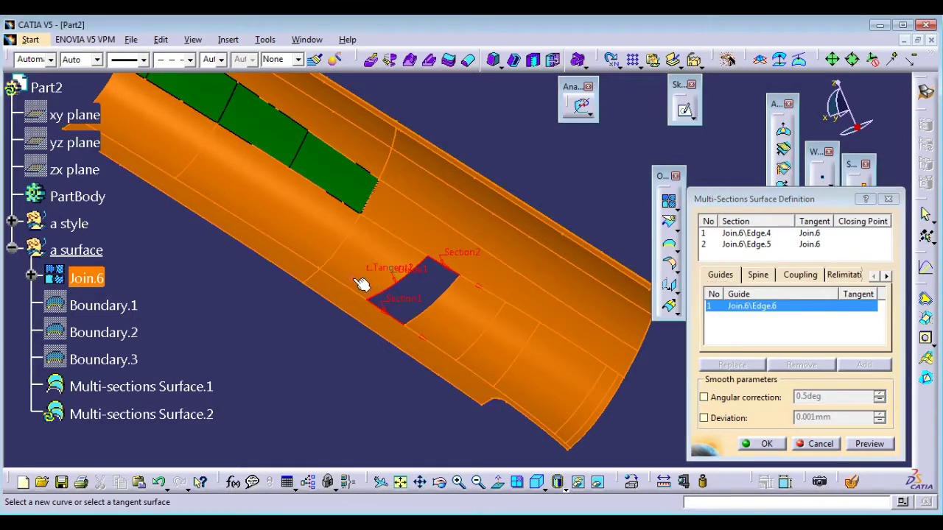
pyautogui.click(442, 296)
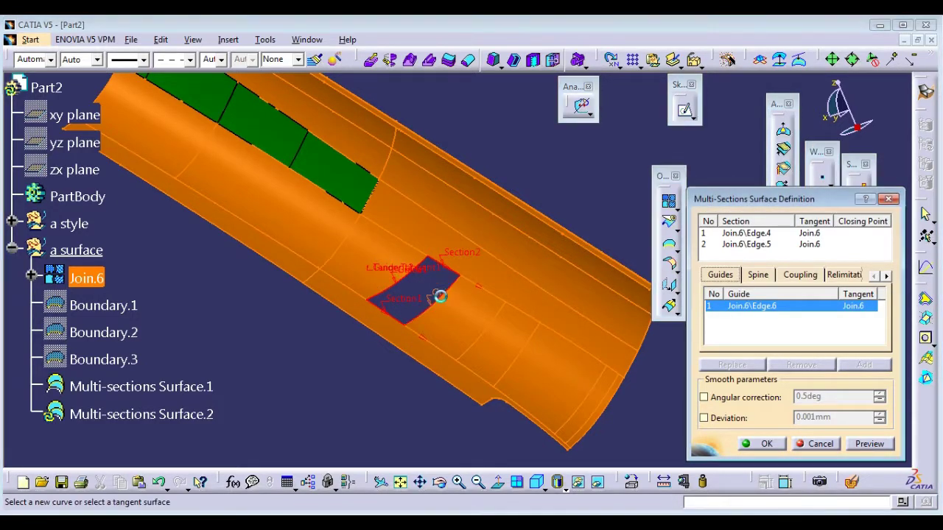
pyautogui.click(470, 327)
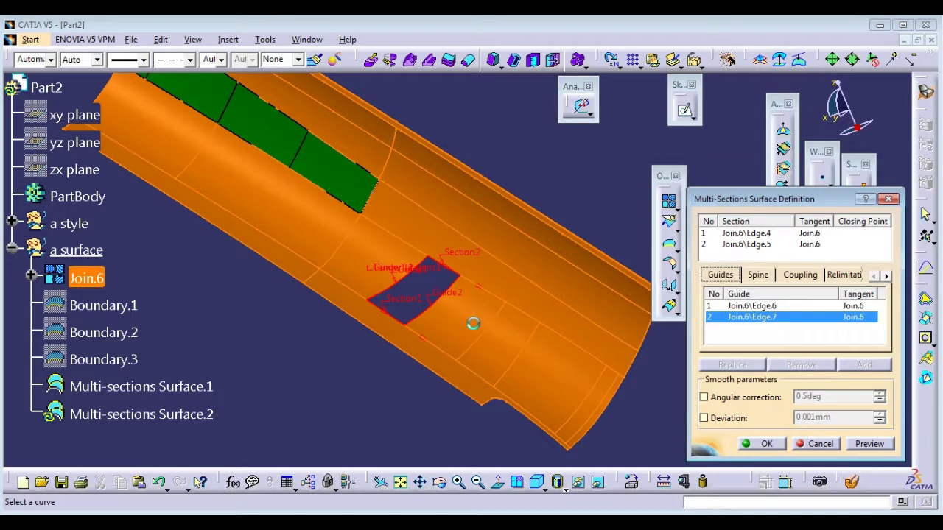
pyautogui.click(868, 444)
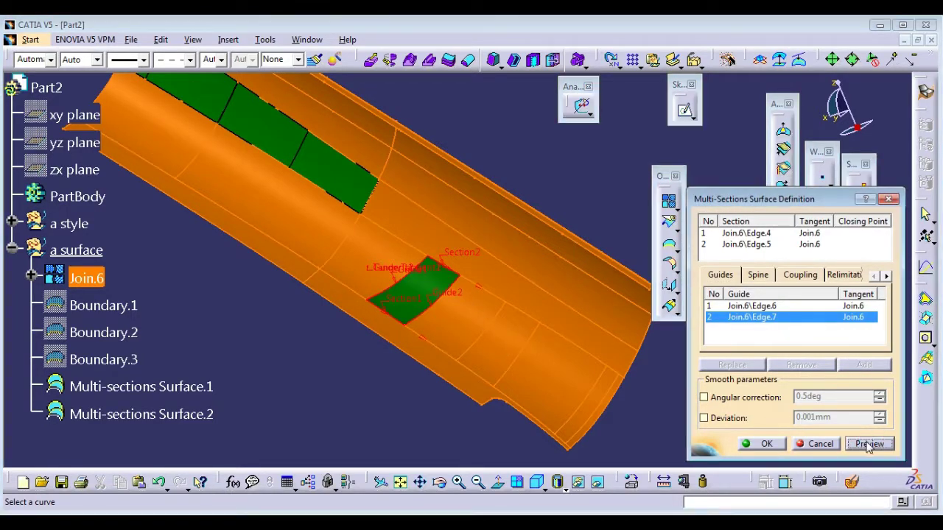
pyautogui.click(764, 444)
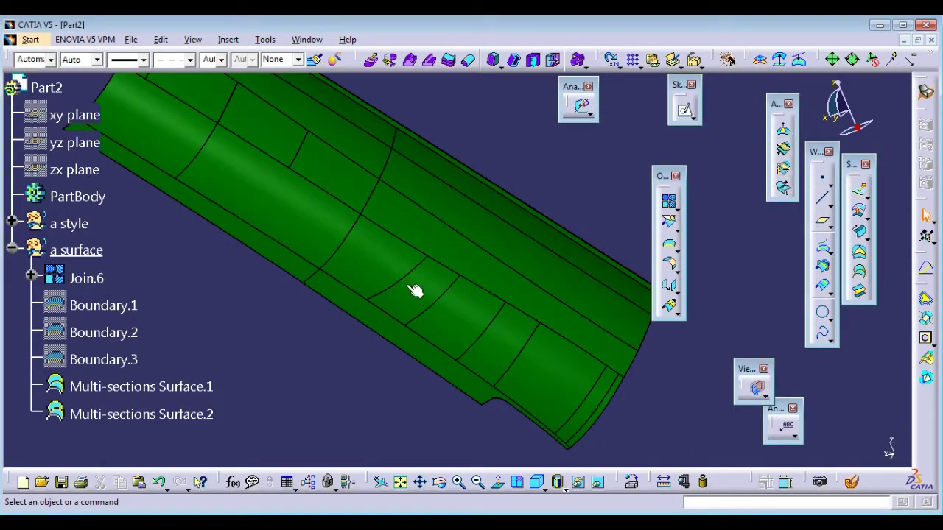
# Join Join.6, Multi-sections Surface.1 and Multi-sections Surface.2 into one surface with a merging distance of 0.05 mm
pyautogui.click(193, 387)
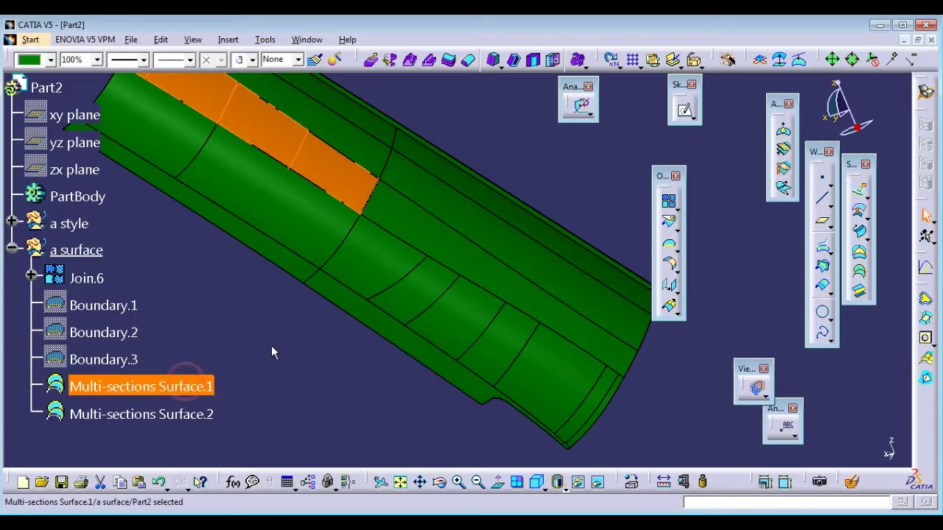
pyautogui.click(272, 342)
pyautogui.click(668, 201)
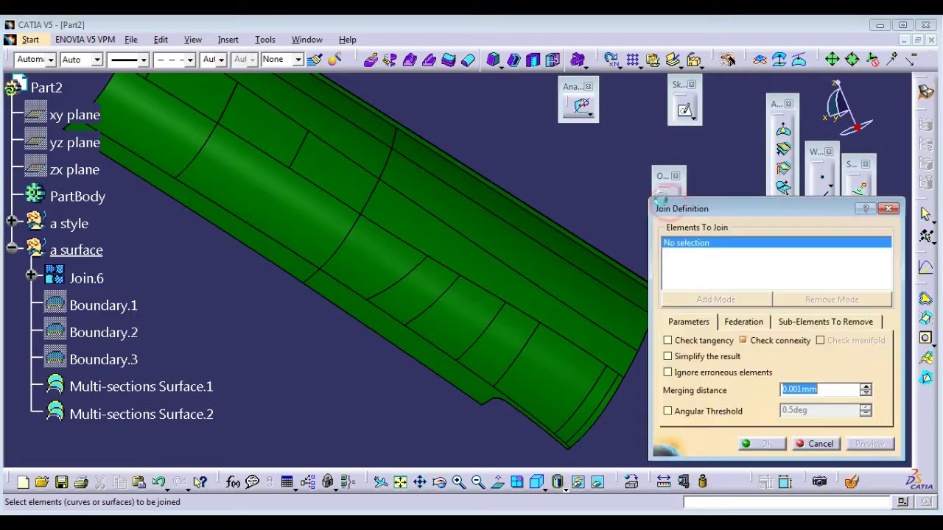
pyautogui.click(87, 279)
pyautogui.click(122, 387)
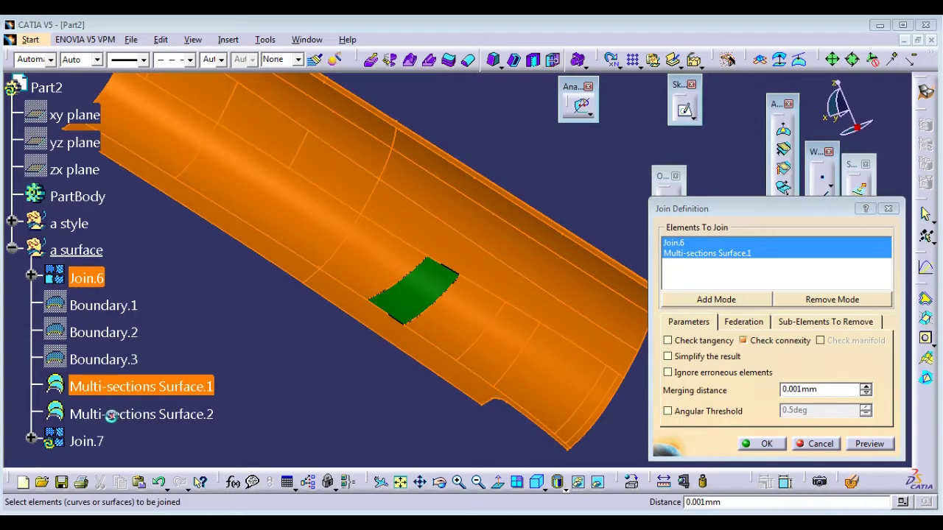
pyautogui.click(119, 413)
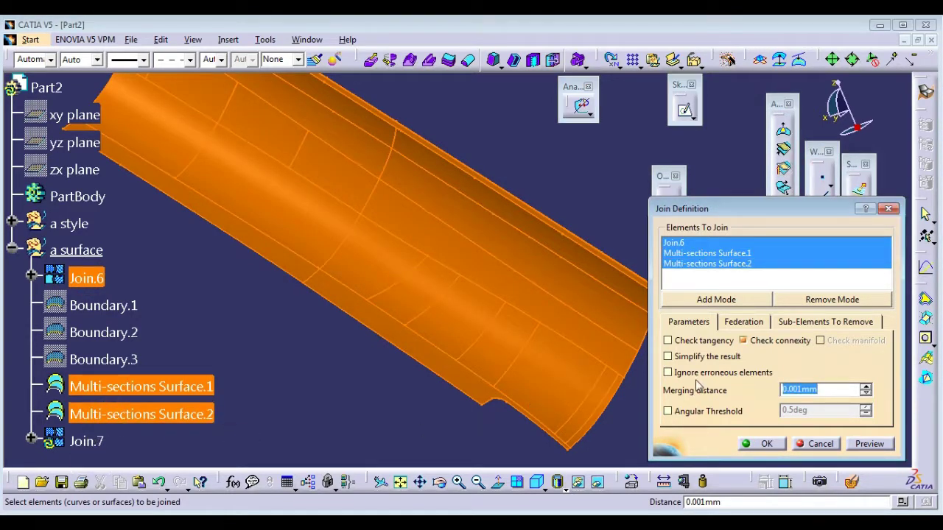
pyautogui.write('0.05')
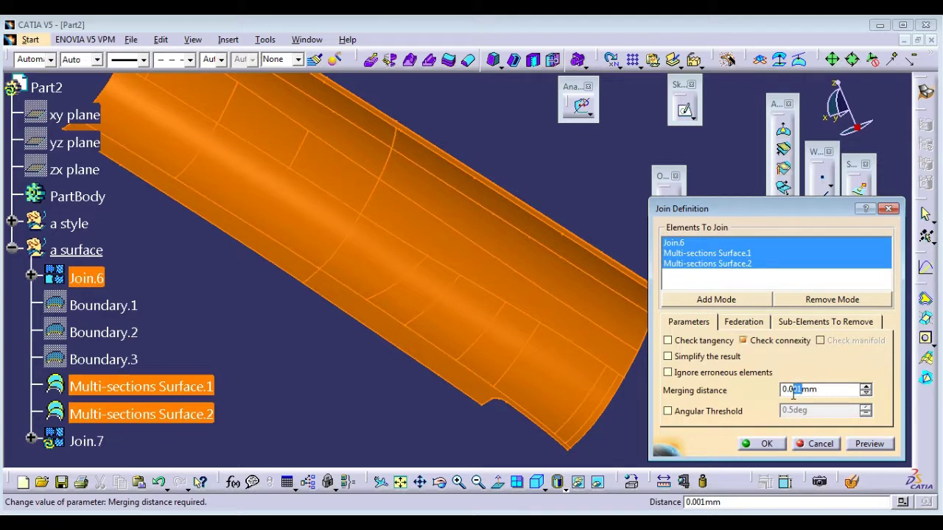
pyautogui.click(869, 444)
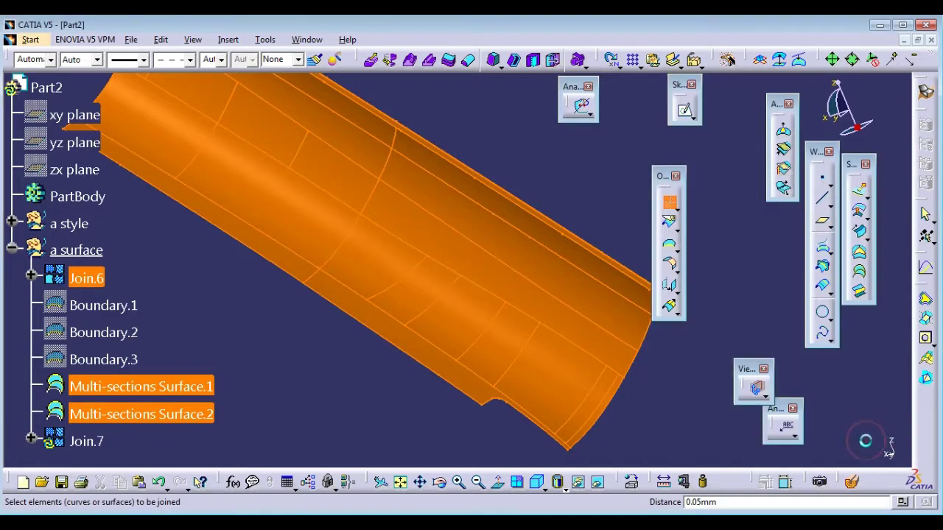
pyautogui.click(758, 444)
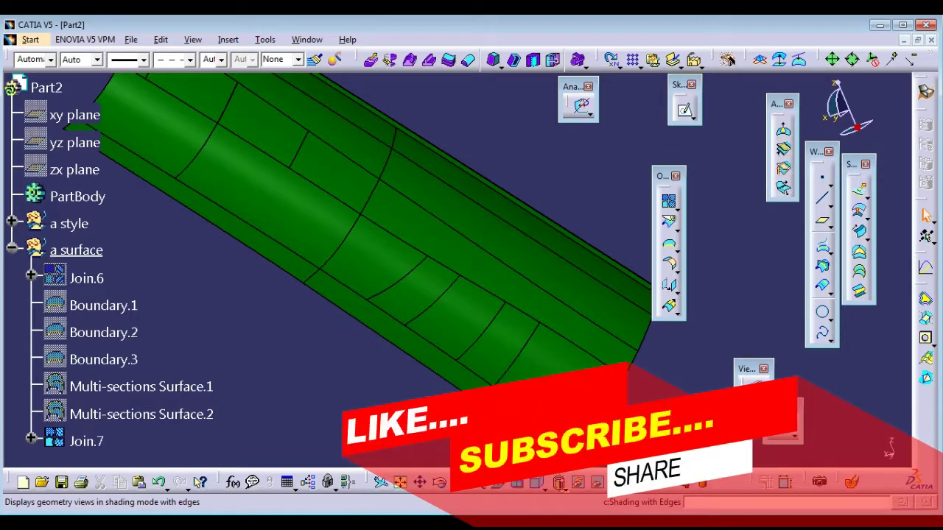
# Open the choice of shading display modes for the model view
pyautogui.click(561, 492)
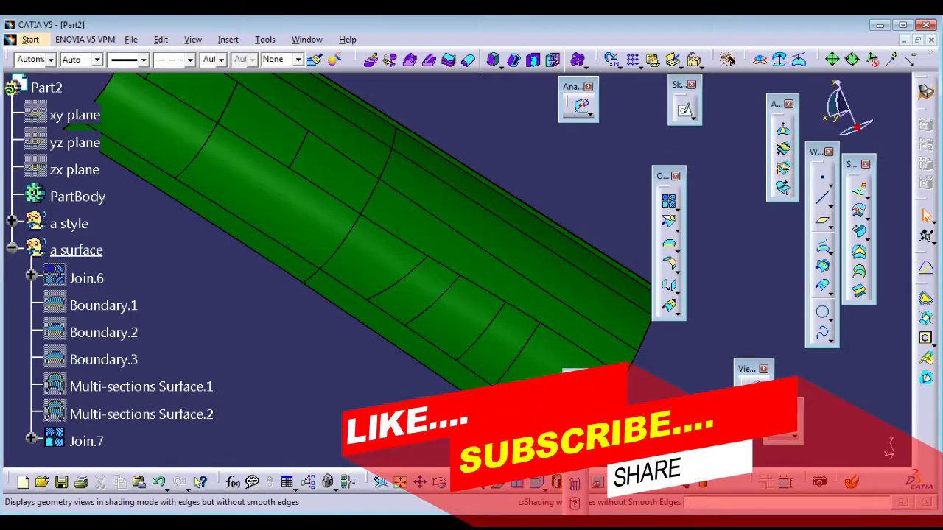